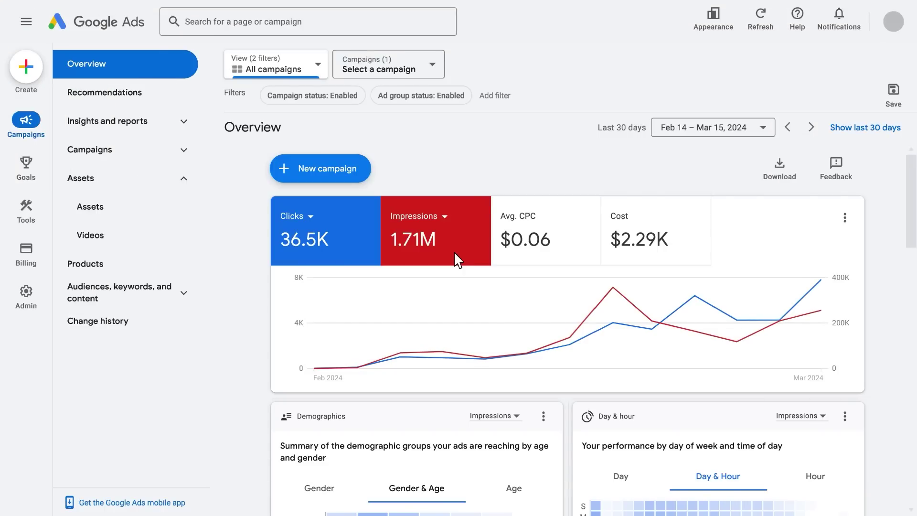
- Start a new campaign with the Awareness and consideration objective, Video type and Video views subtype
left_click(283, 170)
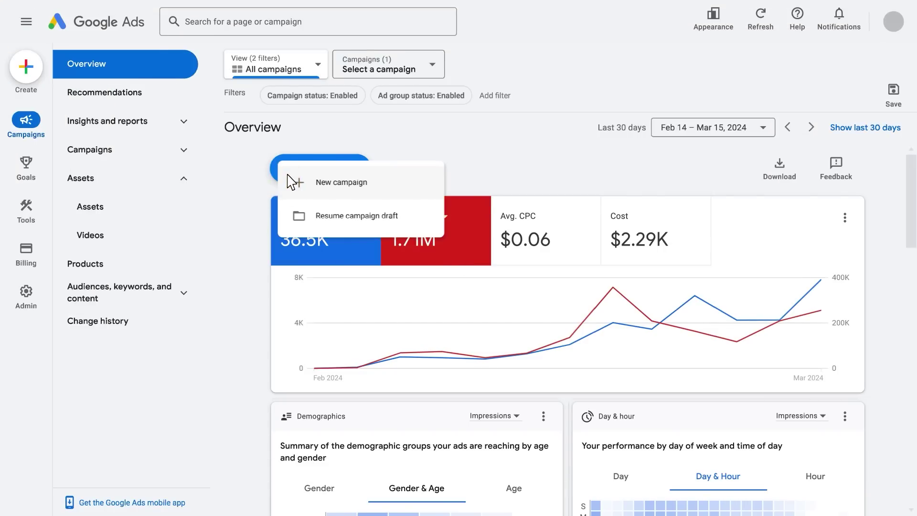
left_click(292, 180)
left_click(258, 320)
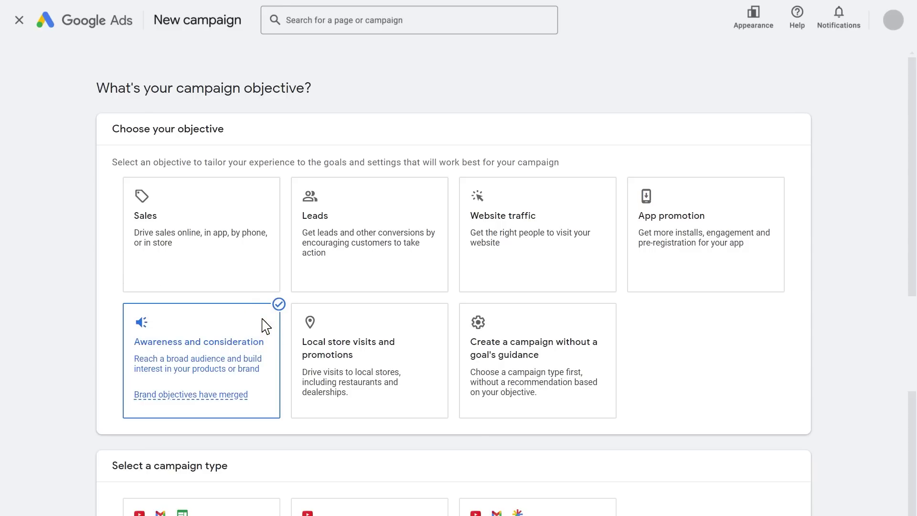
scroll(266, 326, "down", 4)
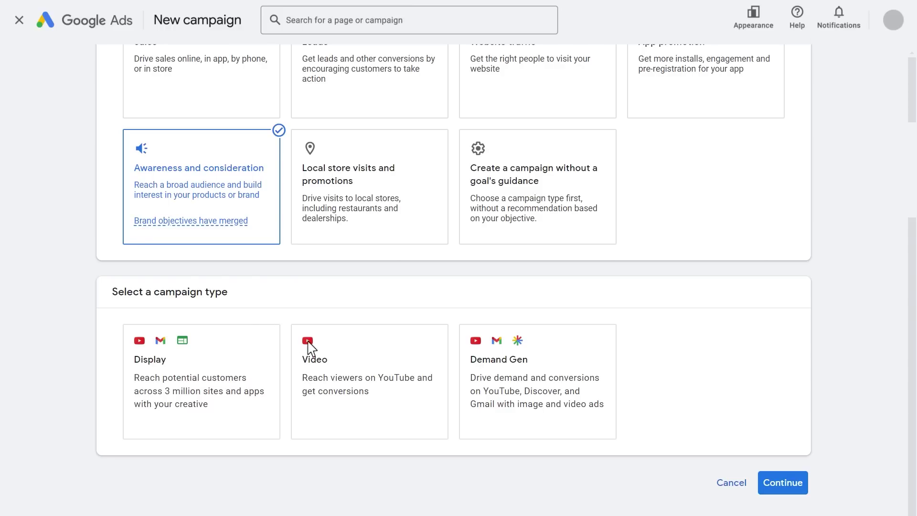
left_click(425, 404)
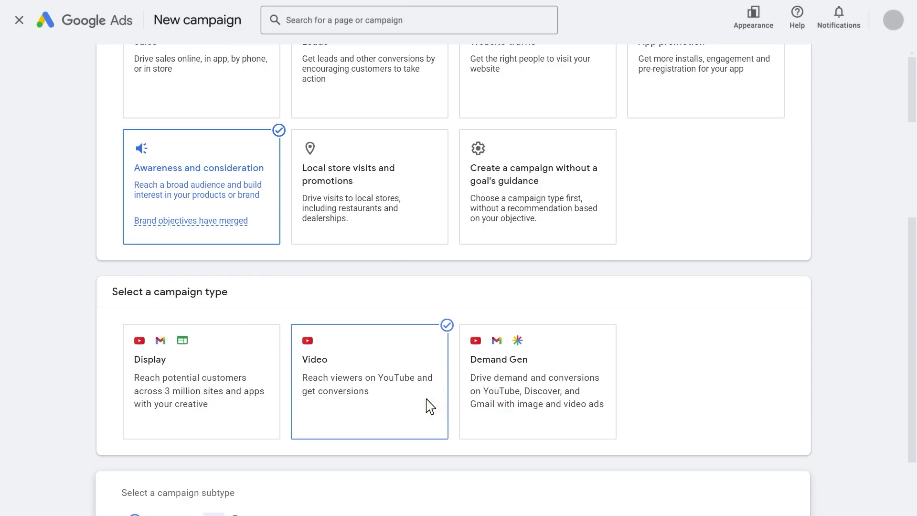
scroll(430, 406, "down", 8)
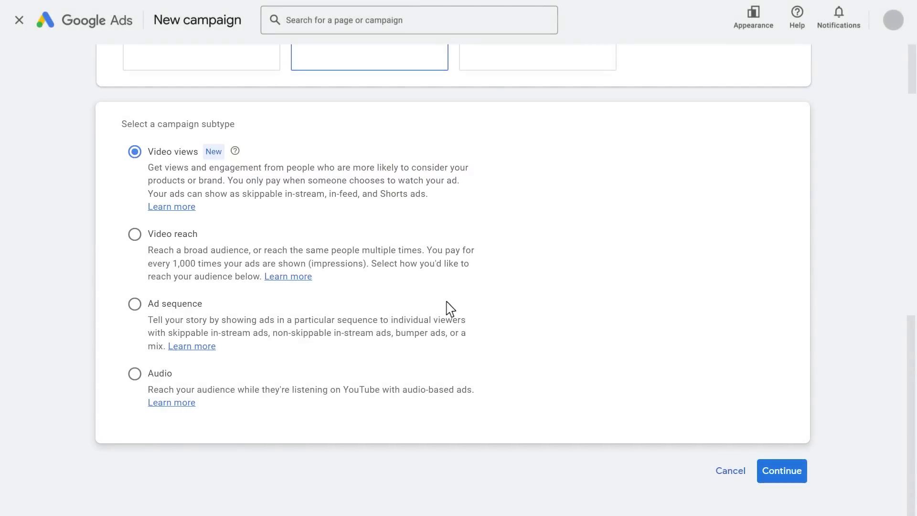
- Name the campaign 'Video views #1' and enter a 5000 campaign total budget
left_click(798, 464)
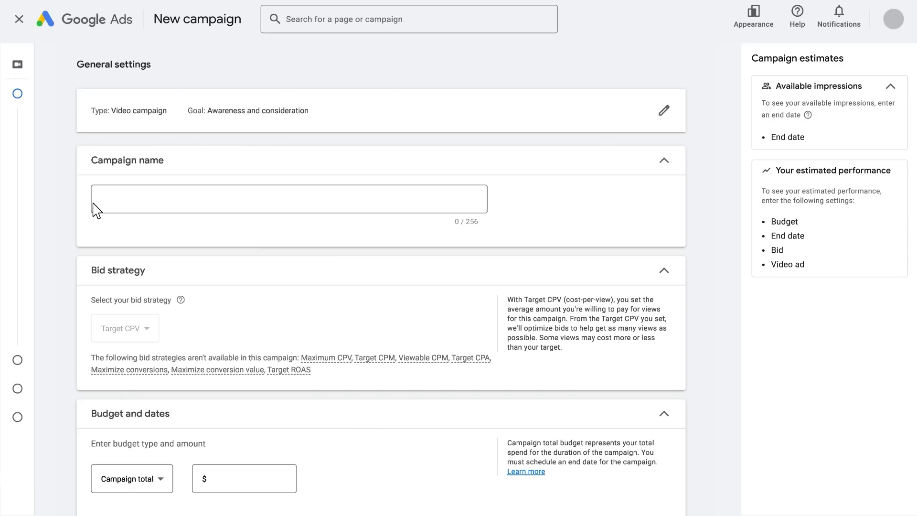
type("Video views #1")
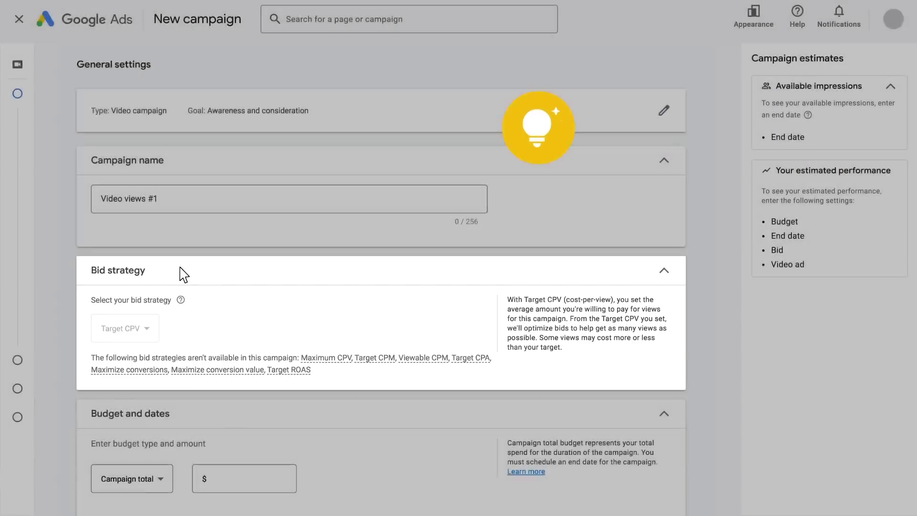
scroll(180, 273, "down", 5)
scroll(205, 229, "down", 3)
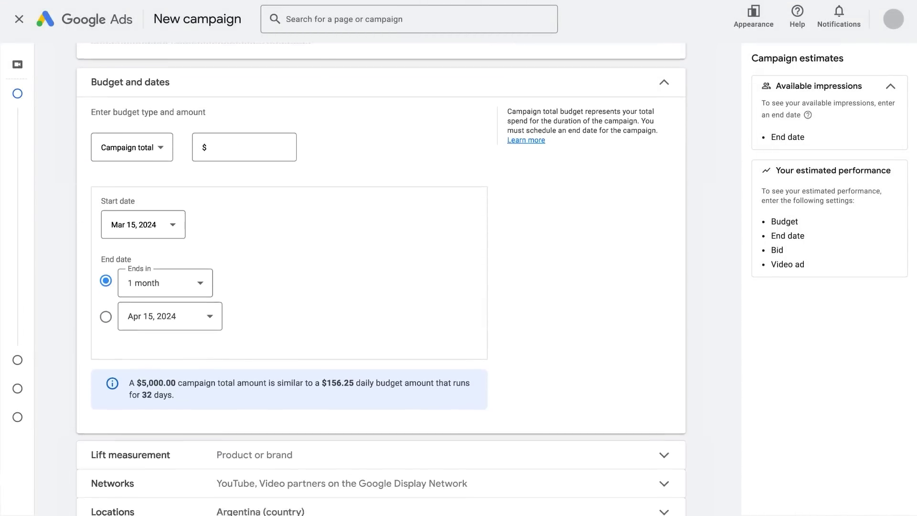
type("5000")
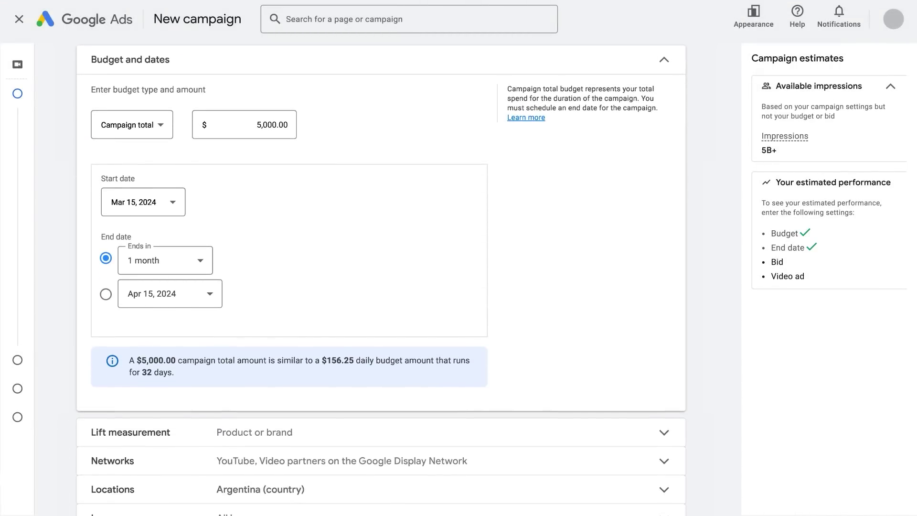
scroll(241, 129, "down", 10)
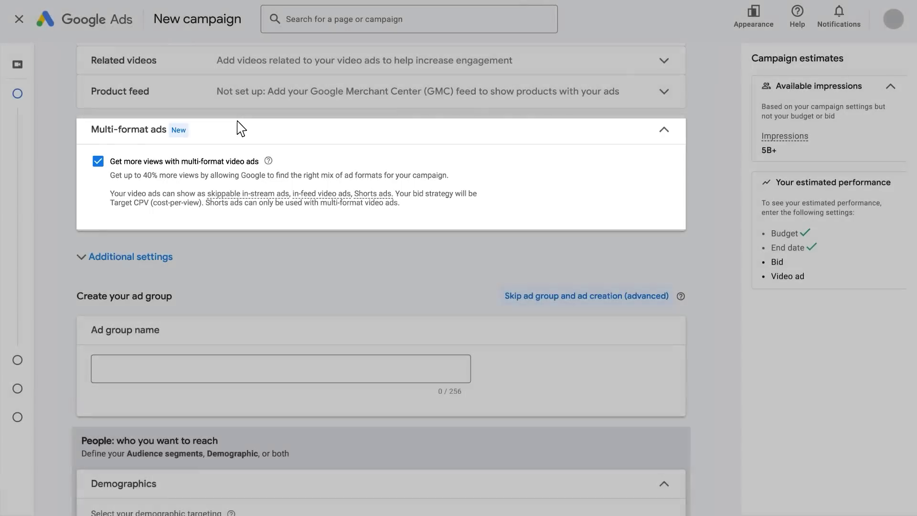
- Name the ad group 'Video views- Ad group #1'
scroll(206, 119, "down", 5)
left_click(104, 99)
type("Video views- Ad group #1")
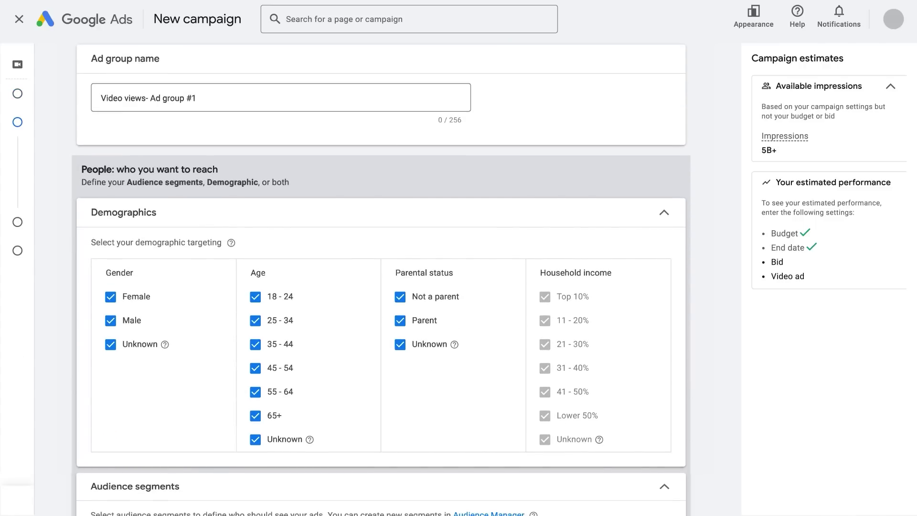
- Target the New Pet audience under researching or planning > Life events
scroll(104, 101, "down", 9)
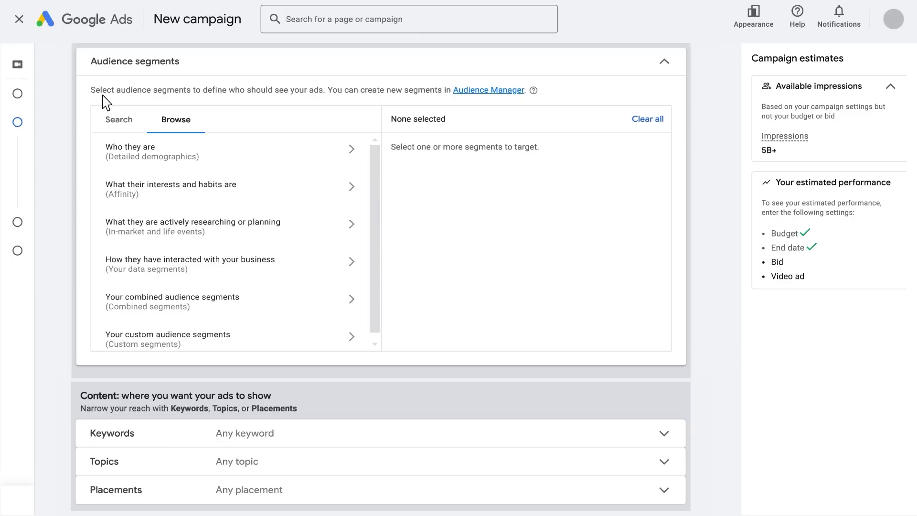
left_click(353, 232)
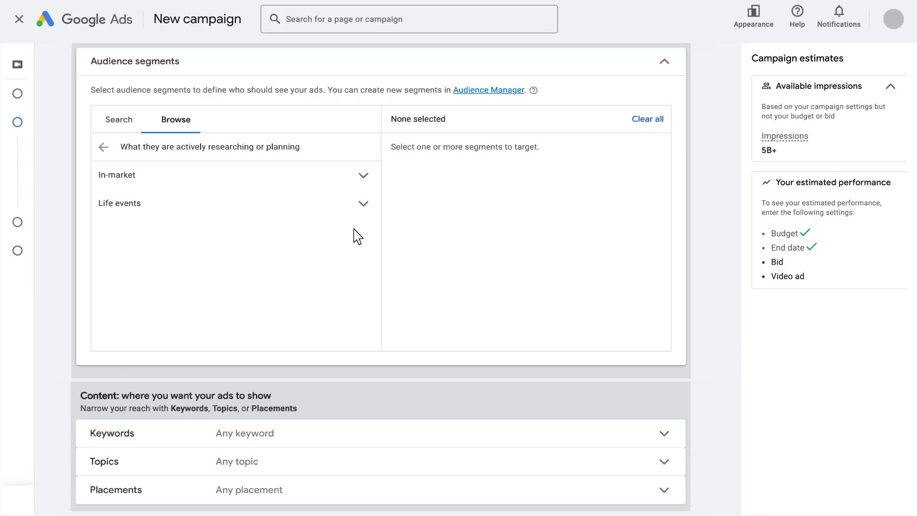
left_click(364, 204)
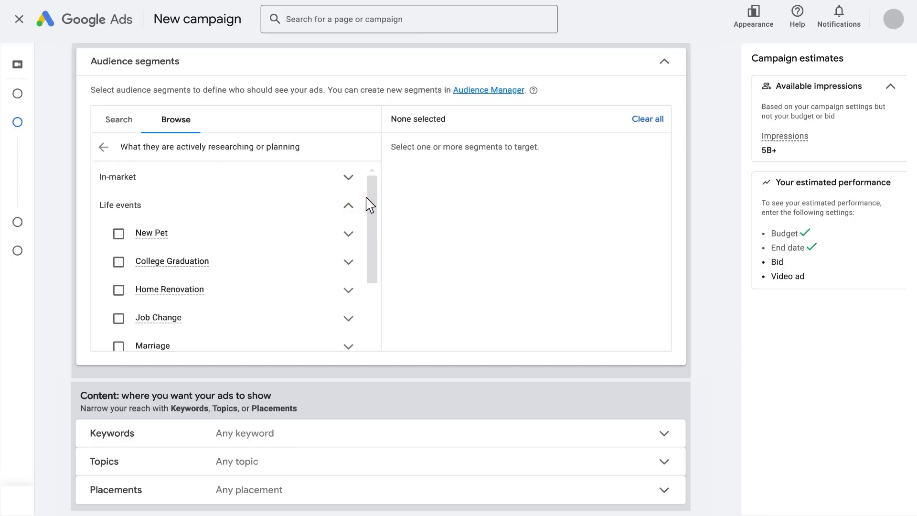
left_click(119, 234)
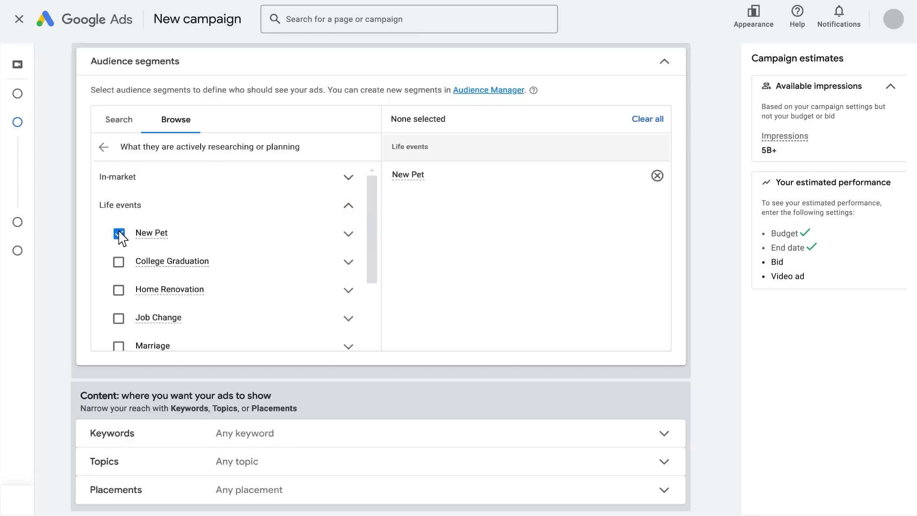
scroll(207, 205, "down", 10)
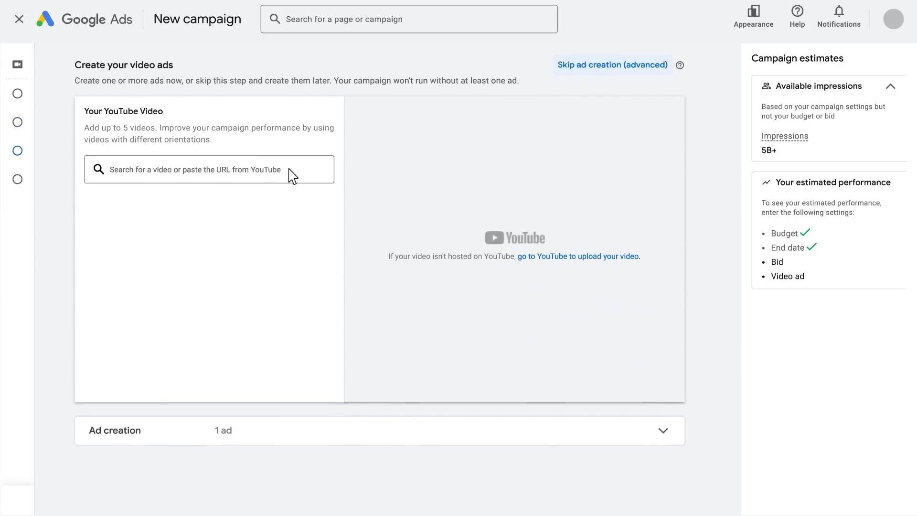
- Paste links for the Dog supplies, Pet supplies store and Cat supplies videos, keeping All formats preview
left_click(293, 176)
type("https://www.youtube.com/example1")
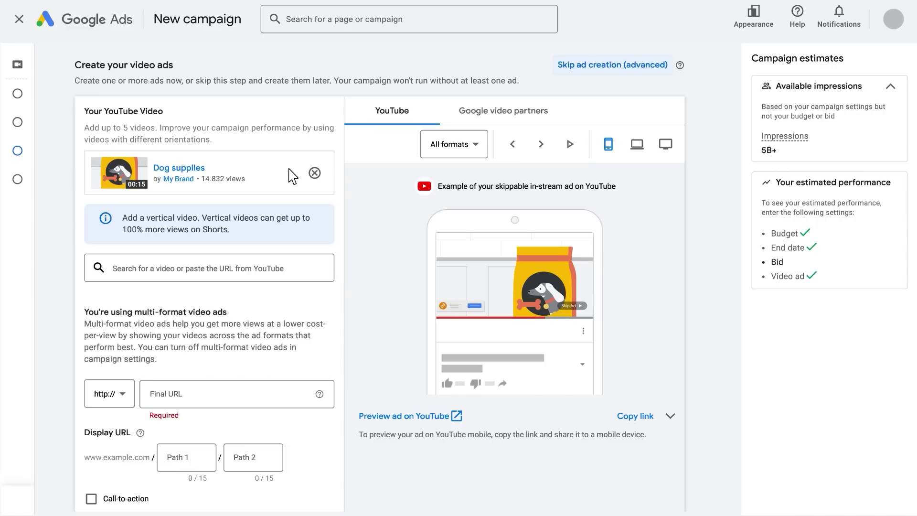
left_click(476, 146)
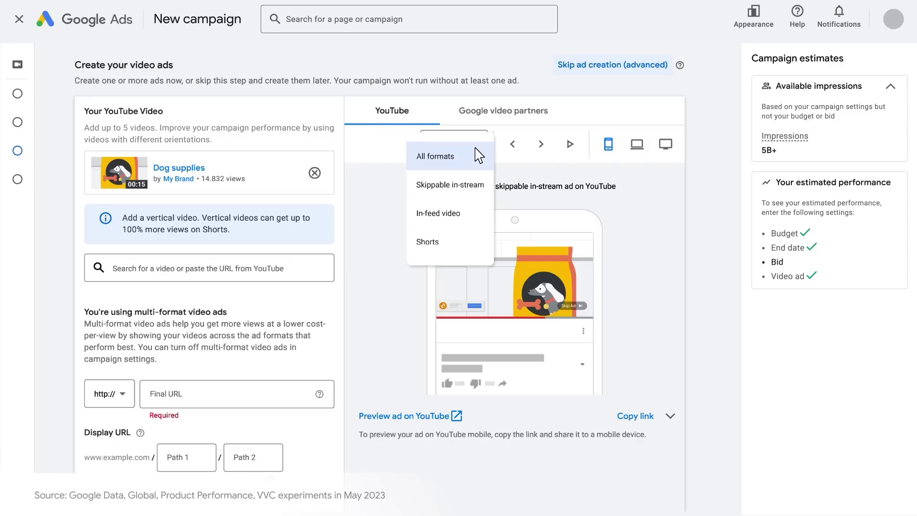
left_click(479, 156)
left_click(256, 273)
type("https://www.youtube.com/example2")
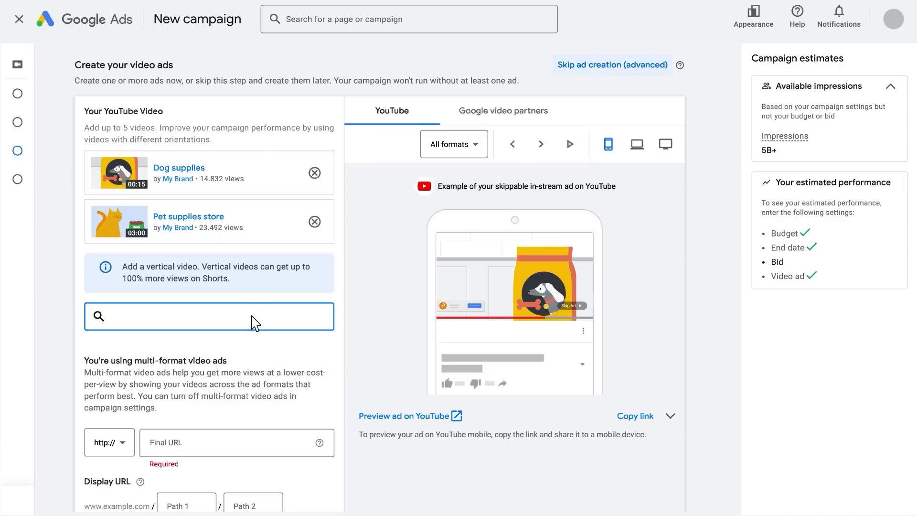
type("https://www.youtube.com/example3")
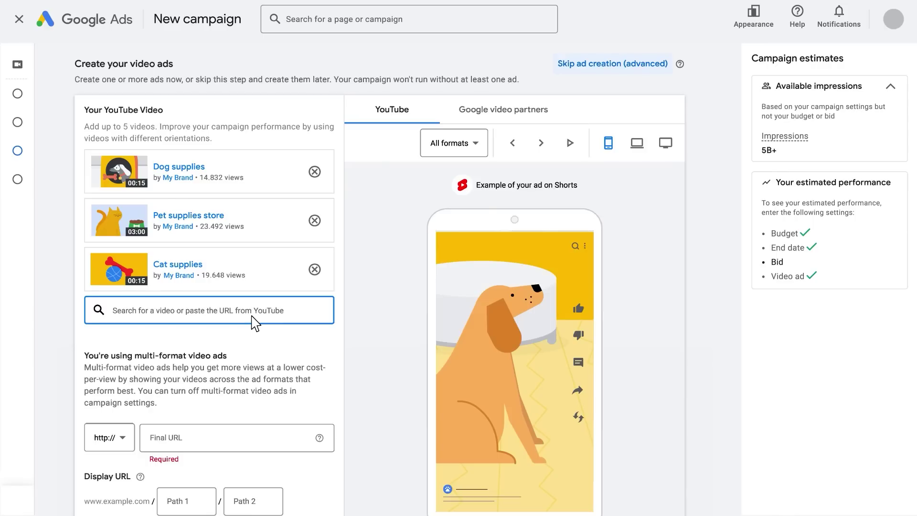
- Choose Learn more as the call-to-action and set a 0.02 target CPV bid
scroll(219, 240, "down", 8)
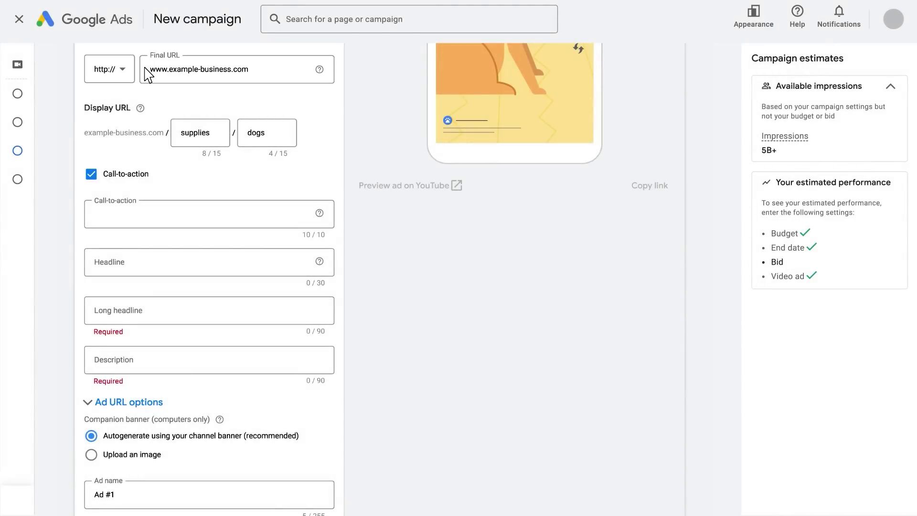
left_click(139, 220)
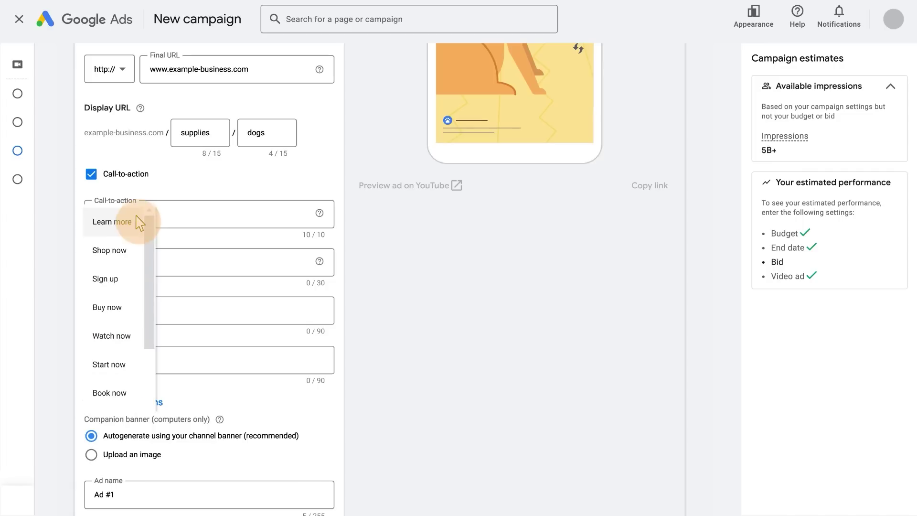
left_click(112, 222)
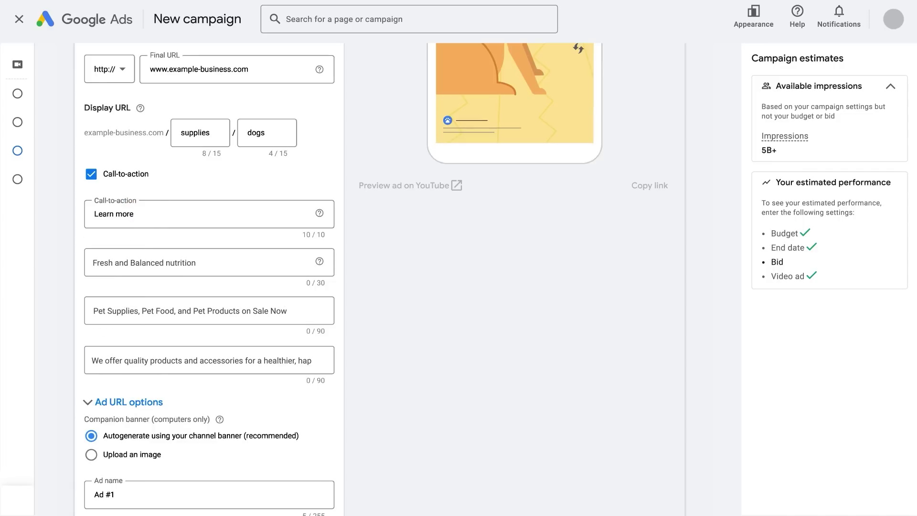
scroll(149, 280, "down", 7)
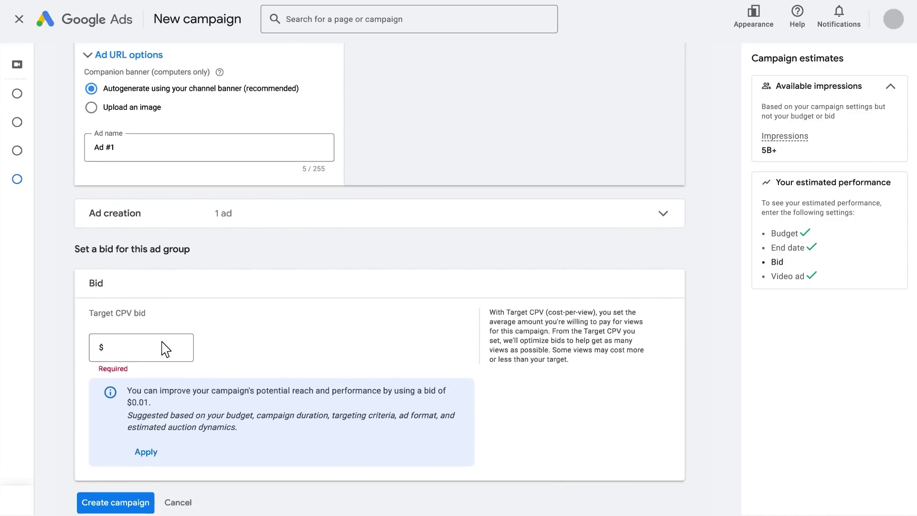
type("0.02")
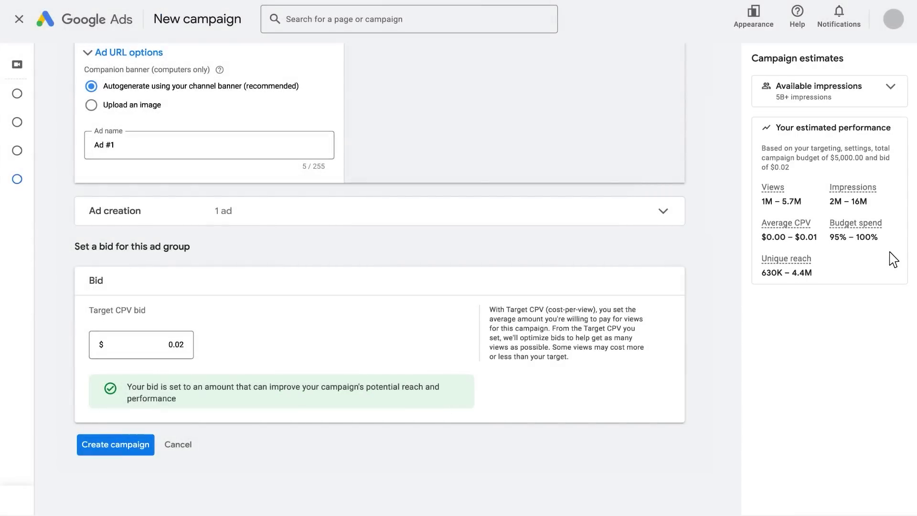
- Create the campaign and continue to the campaigns overview
left_click(154, 445)
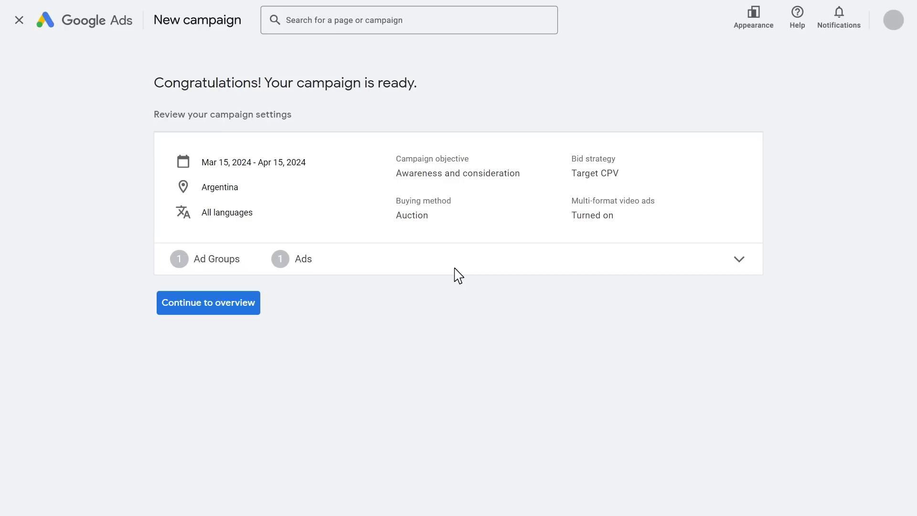
left_click(254, 307)
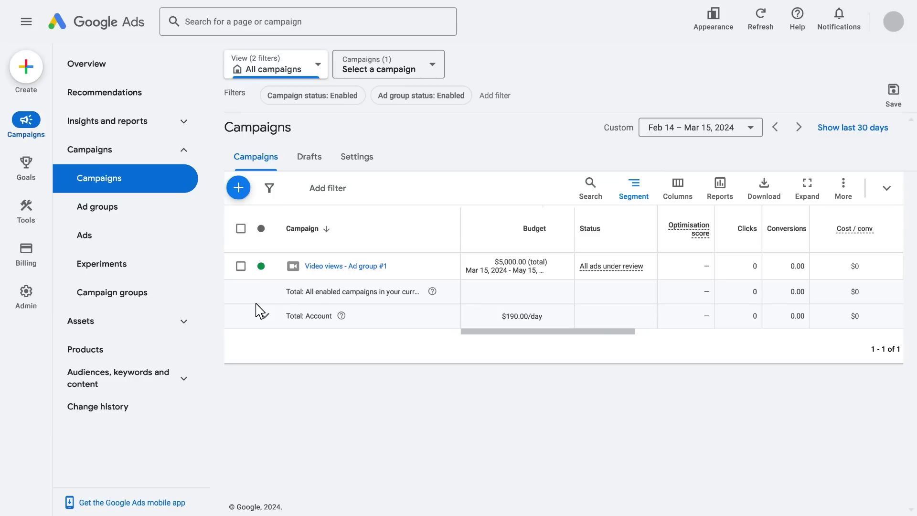
- Segment the Campaigns table by Ad format
left_click(645, 196)
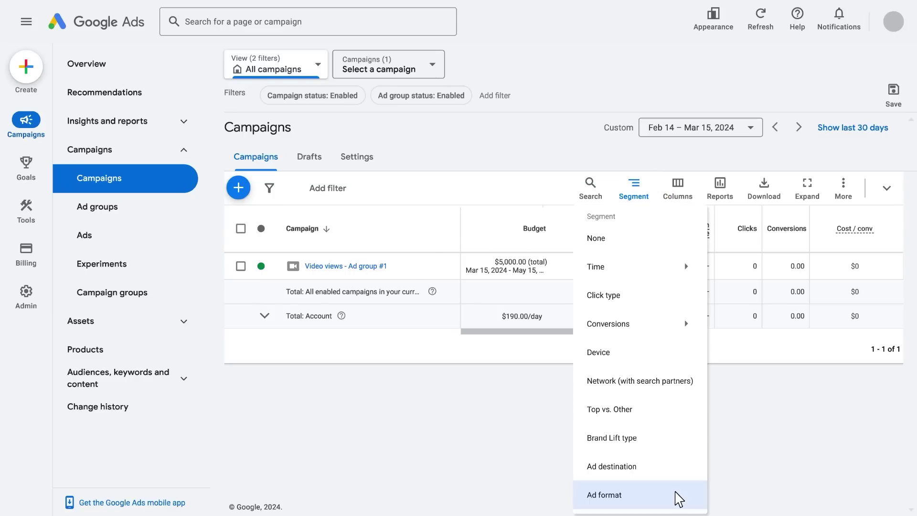
left_click(679, 497)
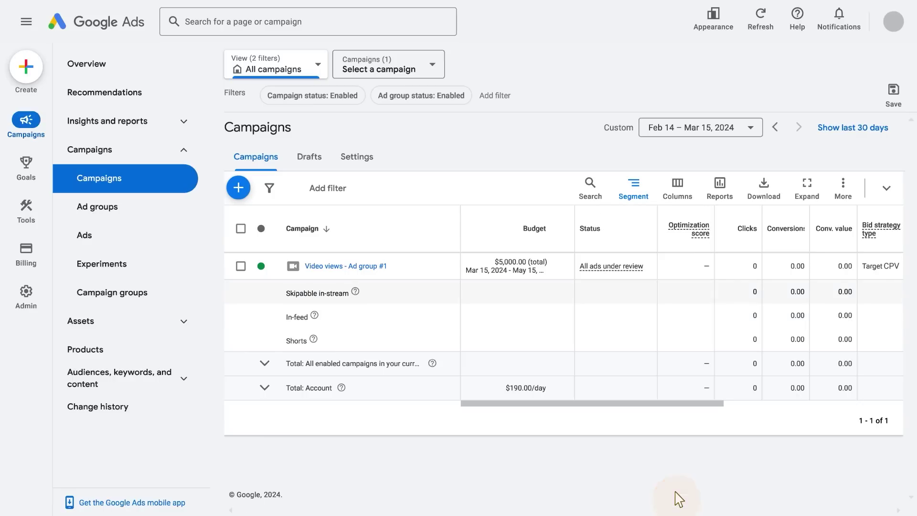